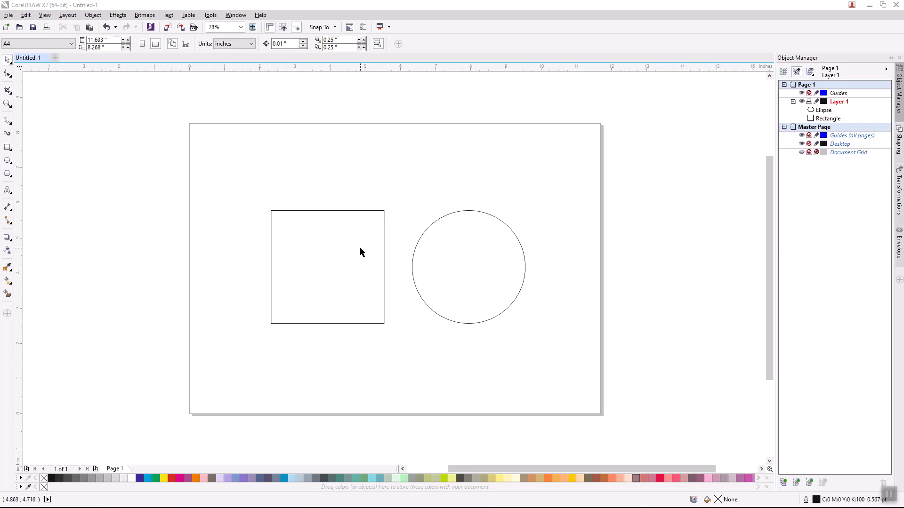
# Move the circle over the square's upper-right area and back beside the square.
pyautogui.click(473, 254)
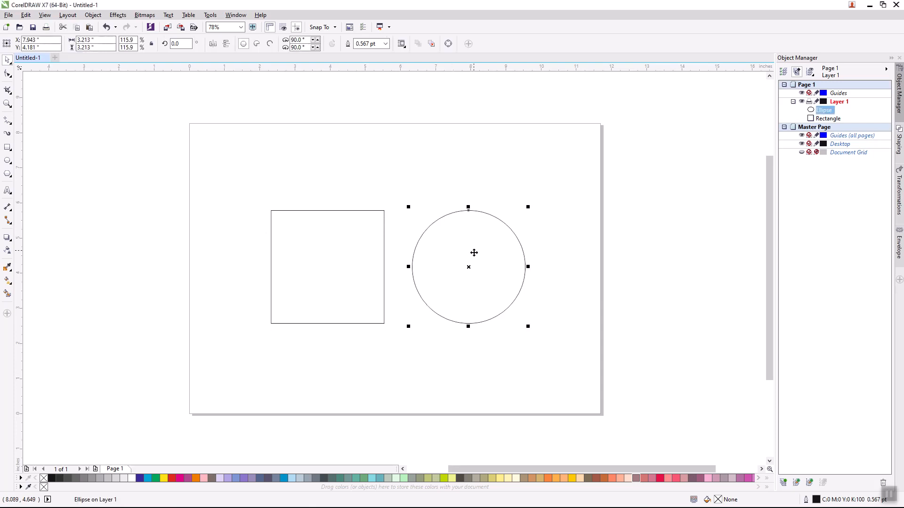
pyautogui.moveTo(470, 255); pyautogui.dragTo(374, 216)
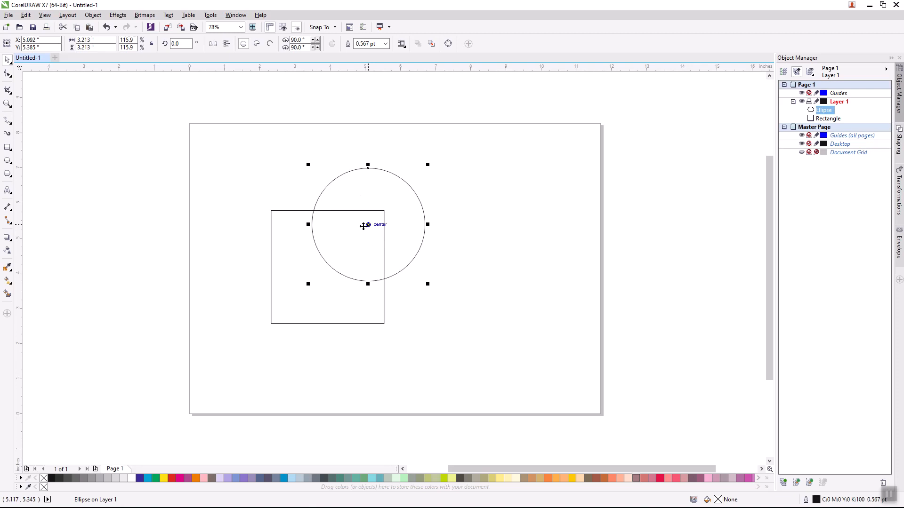
pyautogui.moveTo(368, 226); pyautogui.dragTo(494, 265)
pyautogui.click(490, 268)
pyautogui.click(572, 285)
# Set the square's outline width to 2.0 pt.
pyautogui.click(332, 272)
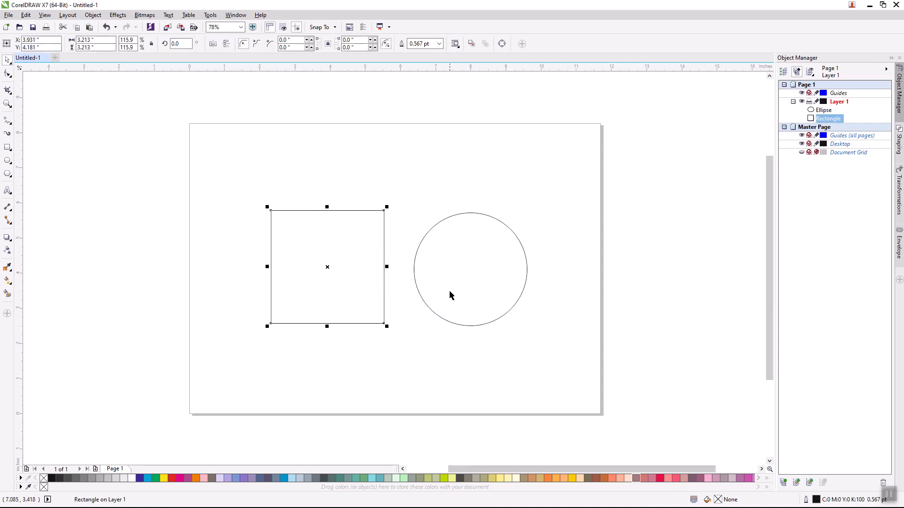
pyautogui.click(472, 278)
pyautogui.click(290, 274)
pyautogui.click(440, 43)
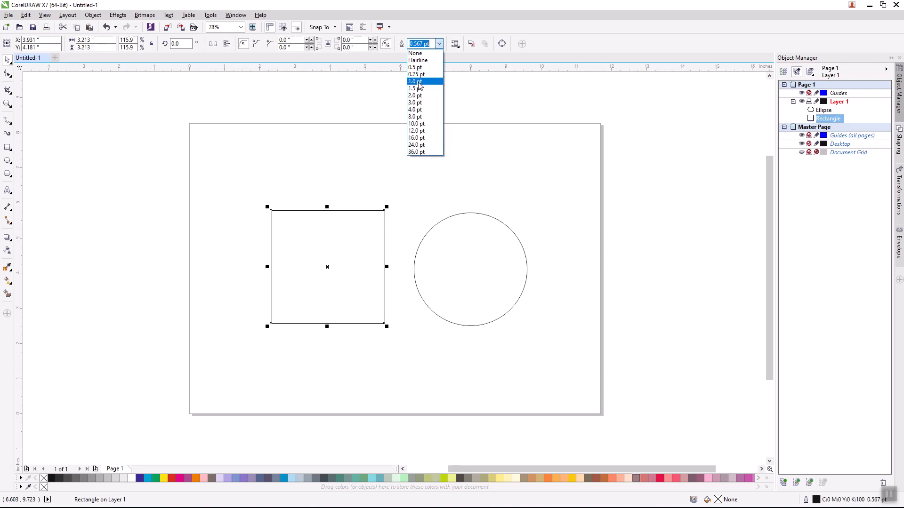
pyautogui.click(419, 96)
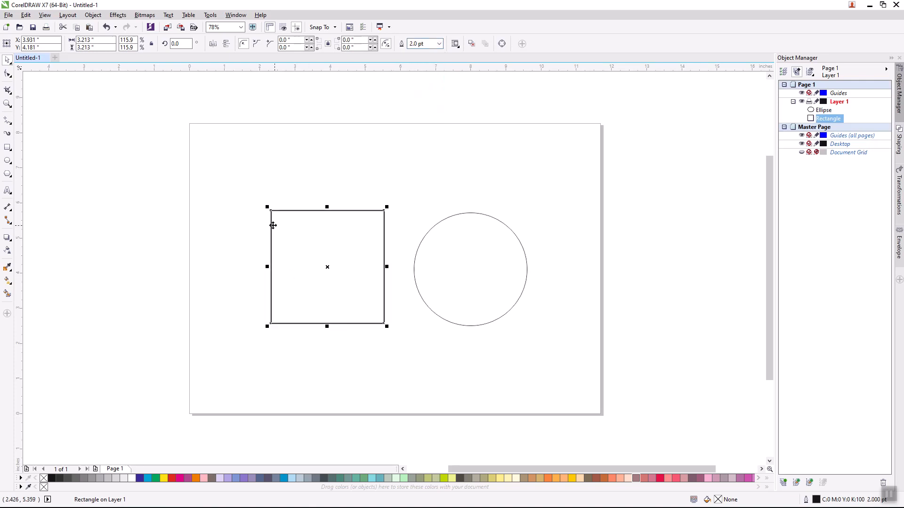
# Thicken the square's outline to 12.0 pt and again to 36.0 pt using the preset widths.
pyautogui.click(439, 44)
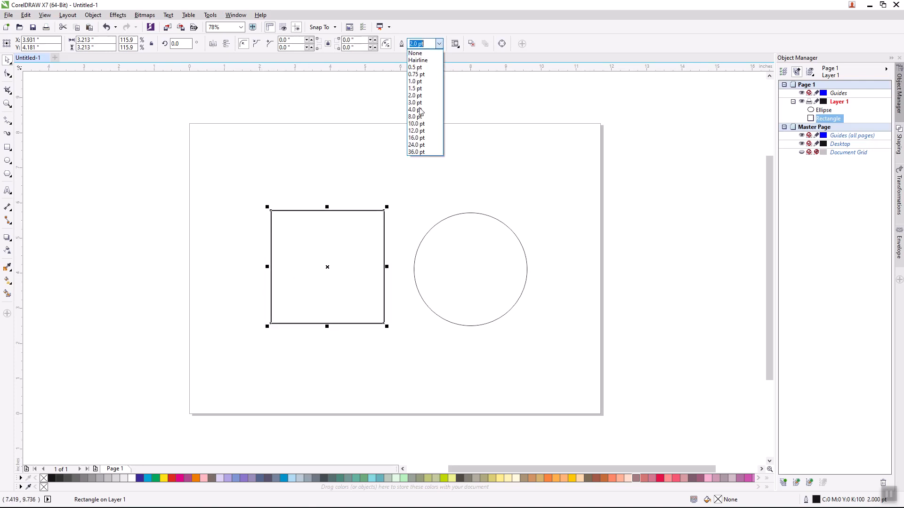
pyautogui.click(418, 131)
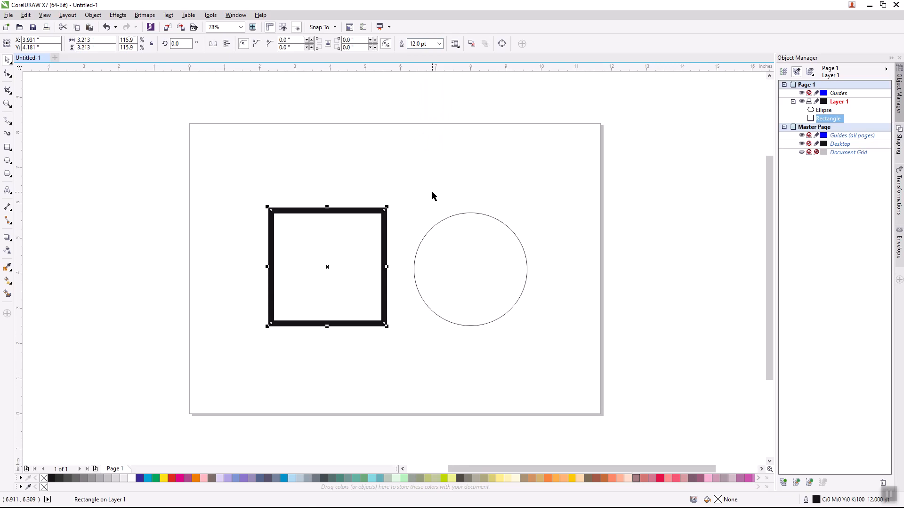
pyautogui.click(439, 43)
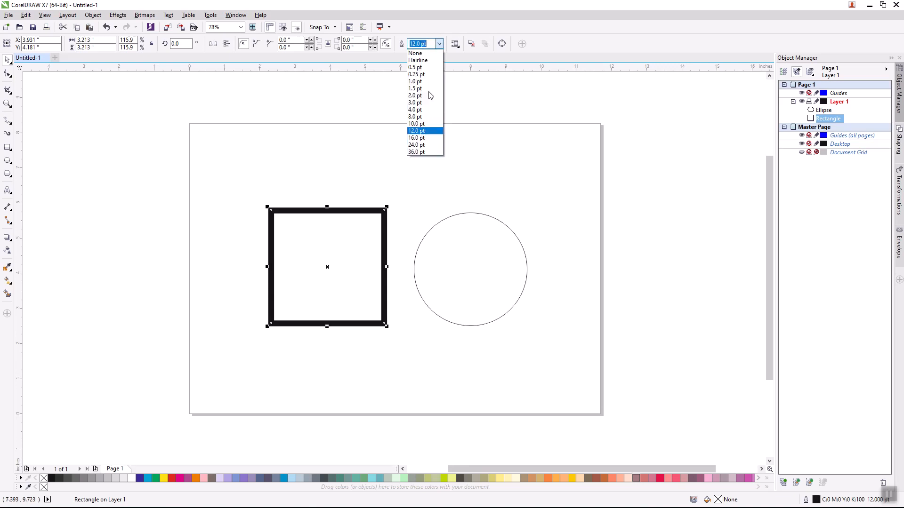
pyautogui.click(415, 151)
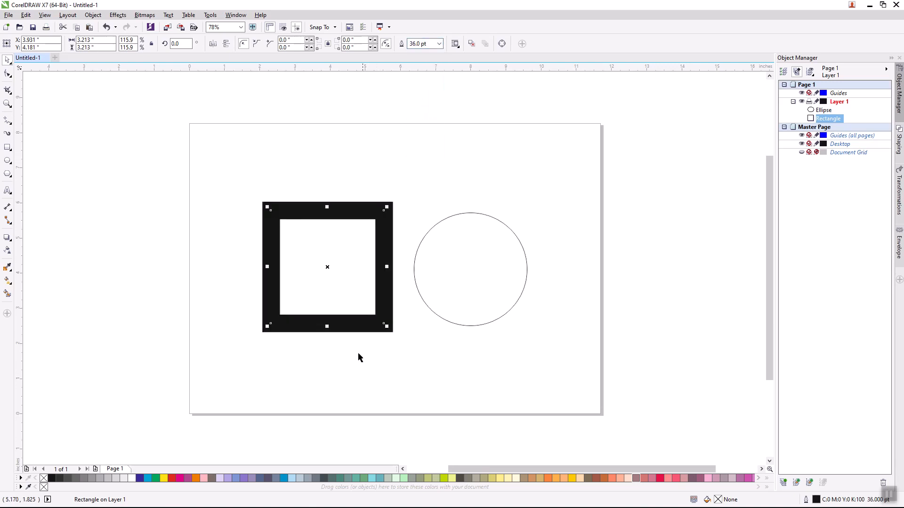
# Give the square a custom outline width of 60 pt, beyond the preset widths.
pyautogui.click(438, 44)
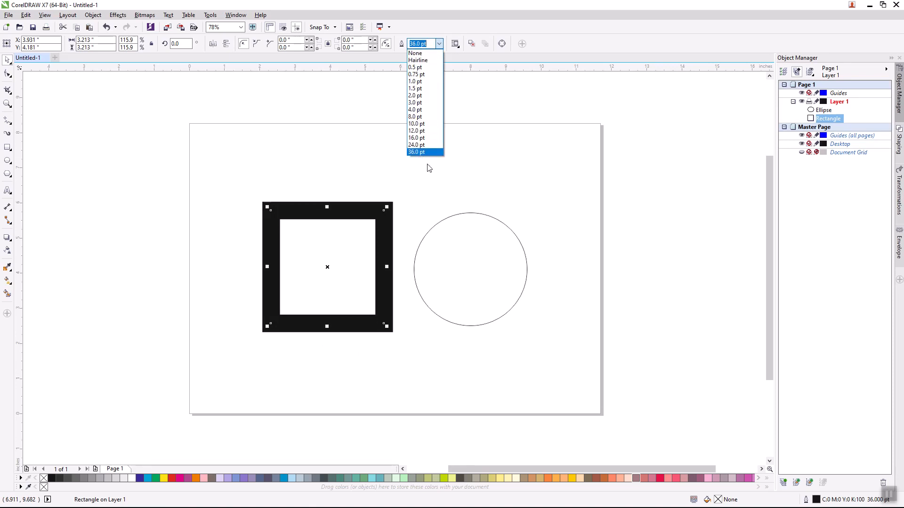
pyautogui.click(420, 44)
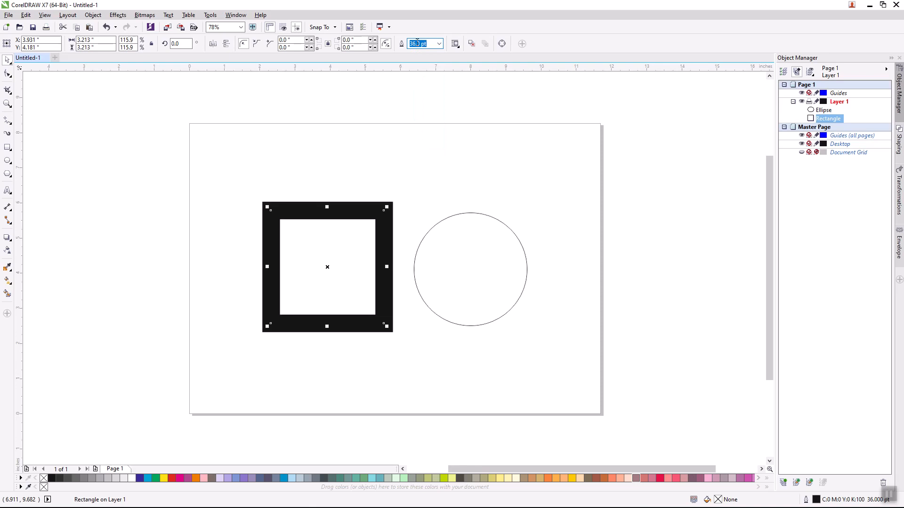
pyautogui.write('60')
pyautogui.press('Return')
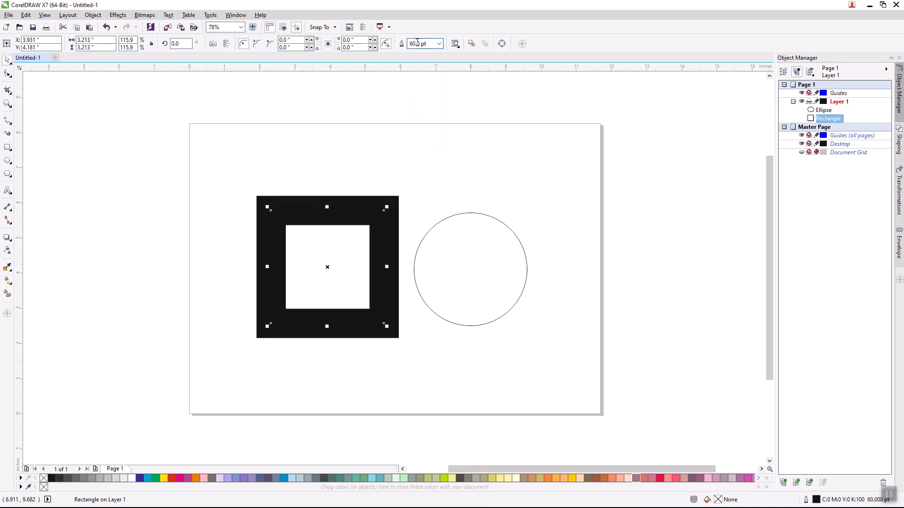
# Remove the square's outline by setting its width to None, and deselect the square.
pyautogui.click(440, 44)
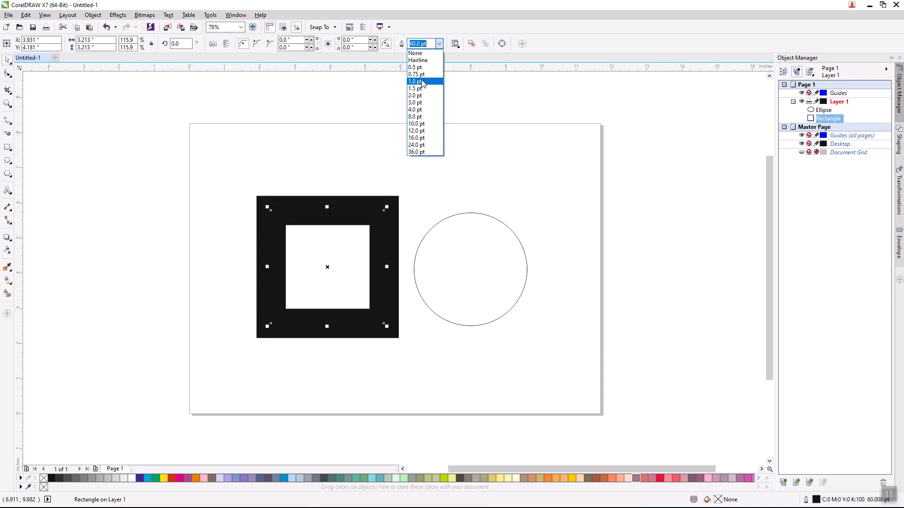
pyautogui.click(420, 53)
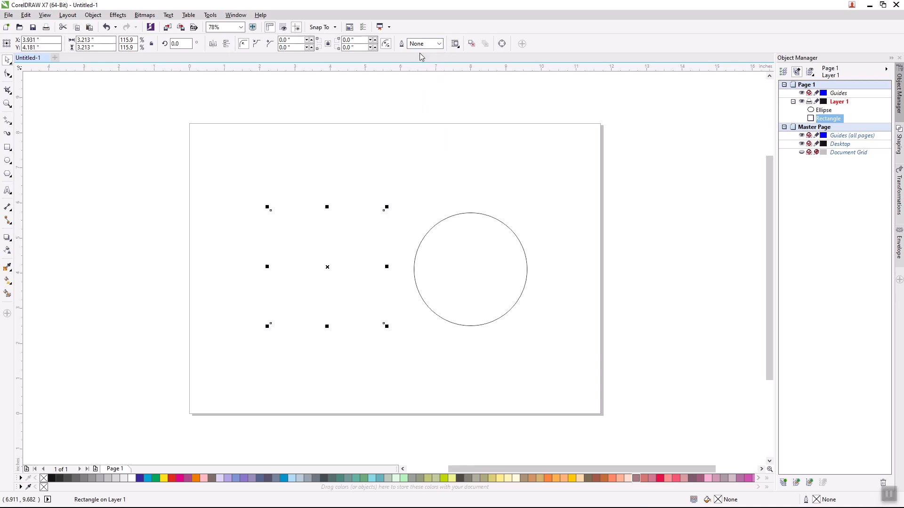
pyautogui.click(411, 172)
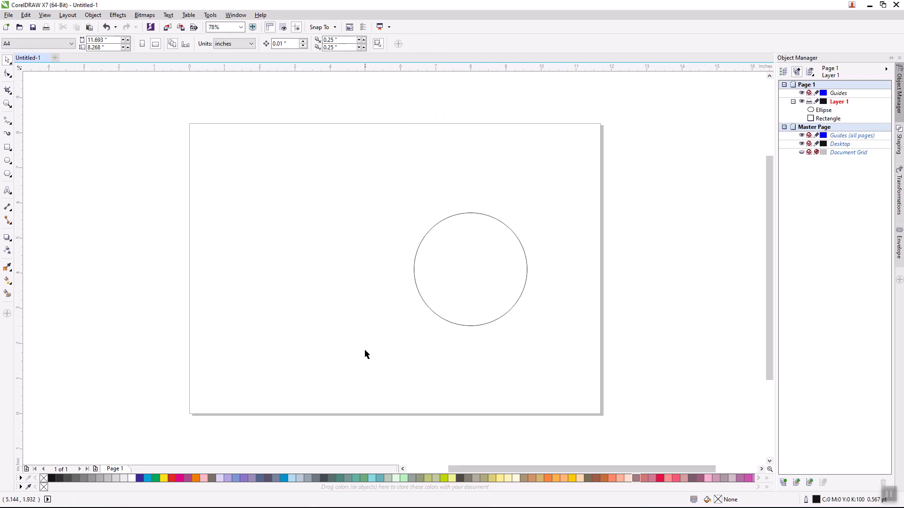
# Select the invisible square and give it a 1.0 pt outline again.
pyautogui.click(322, 253)
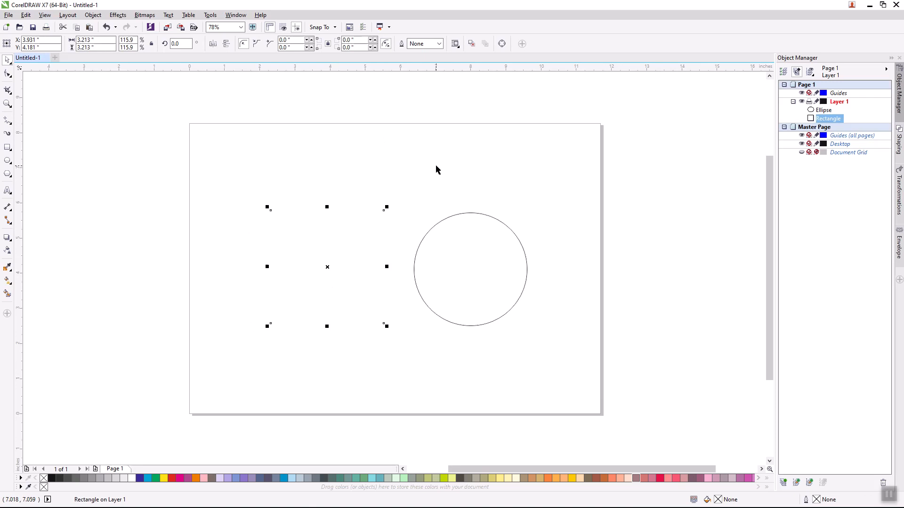
pyautogui.click(438, 43)
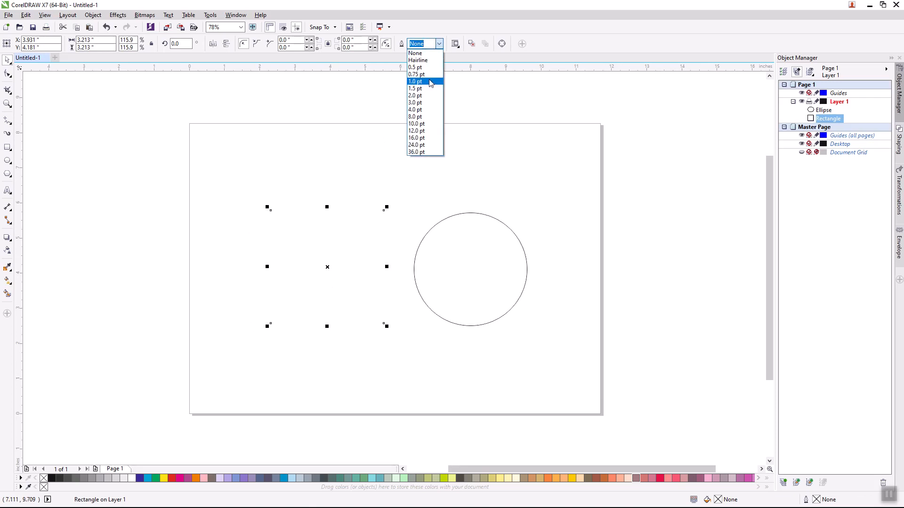
pyautogui.click(430, 82)
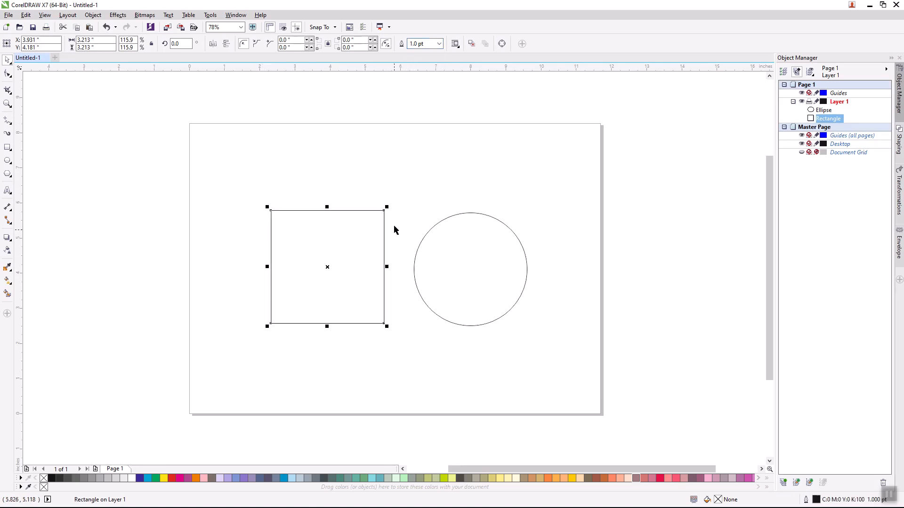
pyautogui.click(413, 160)
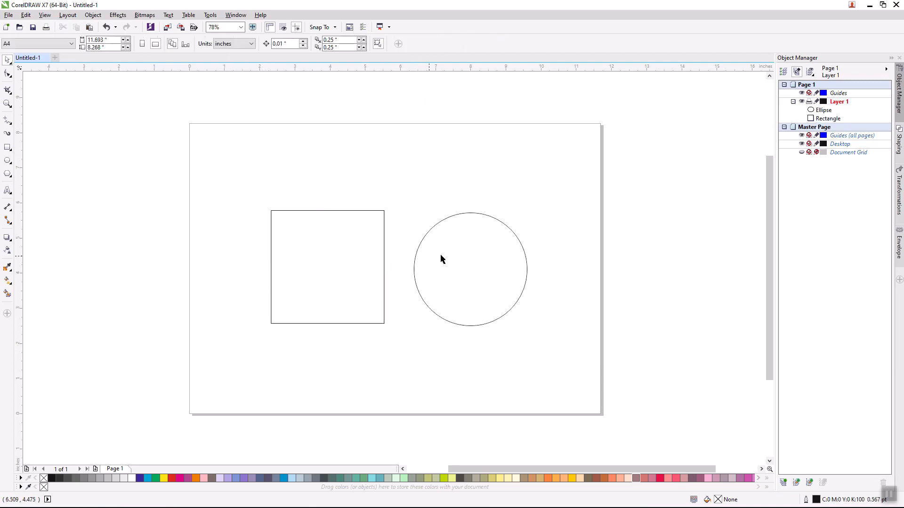
# Select the square and the circle together, set both outlines to 4.0 pt, and check each shape's selection individually.
pyautogui.moveTo(246, 189); pyautogui.dragTo(547, 372)
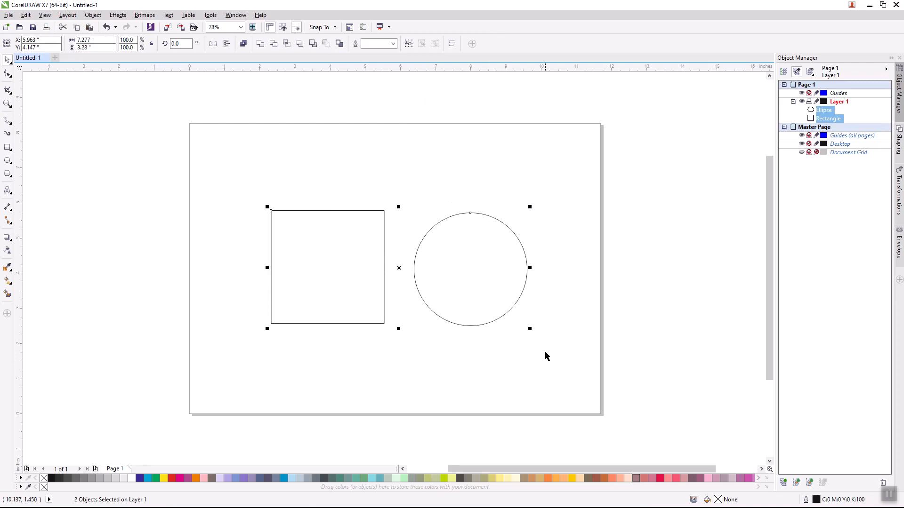
pyautogui.click(482, 171)
pyautogui.moveTo(241, 182); pyautogui.dragTo(541, 354)
pyautogui.click(393, 46)
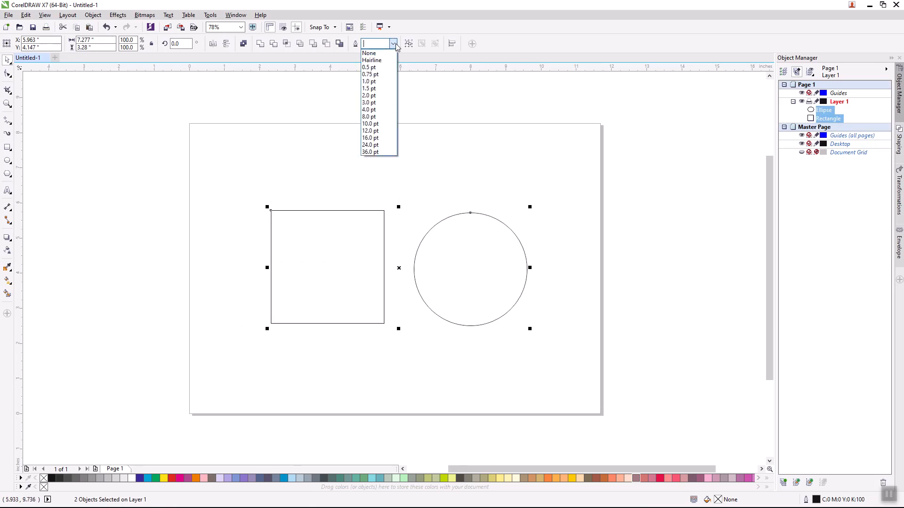
pyautogui.click(374, 110)
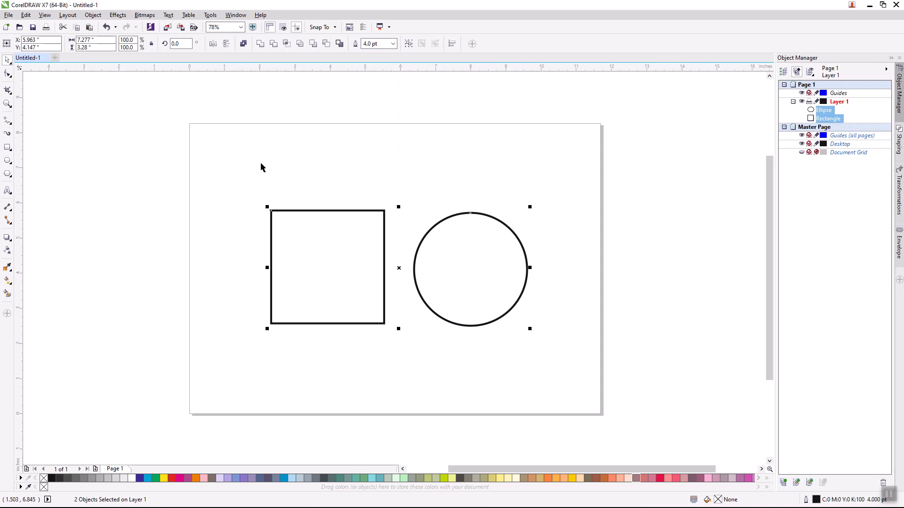
pyautogui.click(313, 276)
pyautogui.click(479, 271)
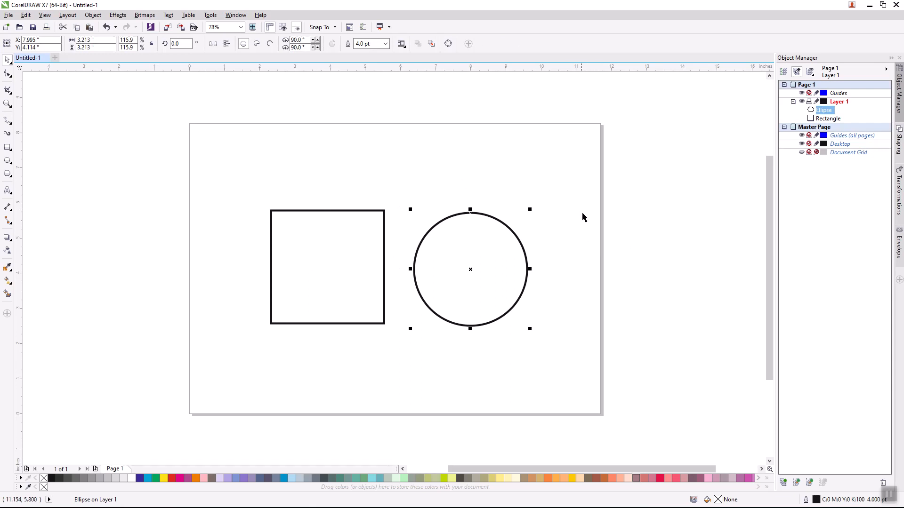
# Set the outline width of both the square and the circle to 8.0 pt.
pyautogui.moveTo(239, 187); pyautogui.dragTo(555, 373)
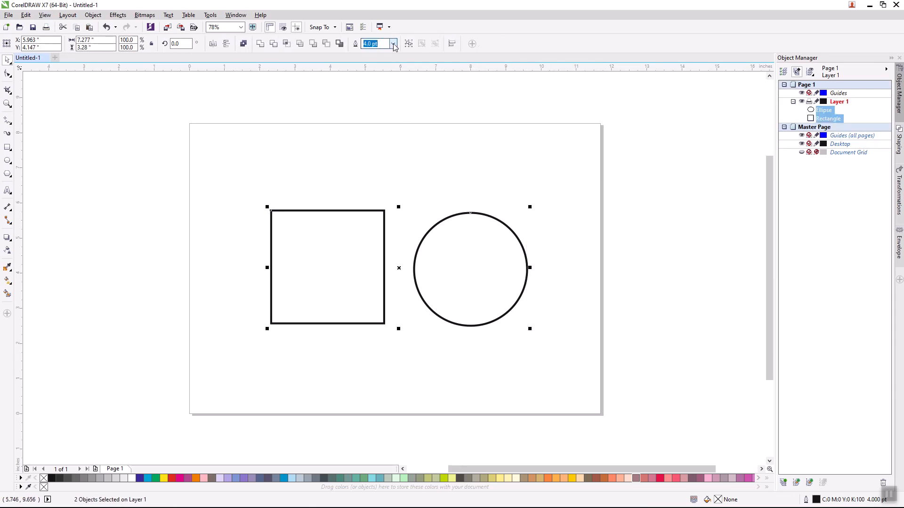
pyautogui.click(393, 44)
pyautogui.click(380, 118)
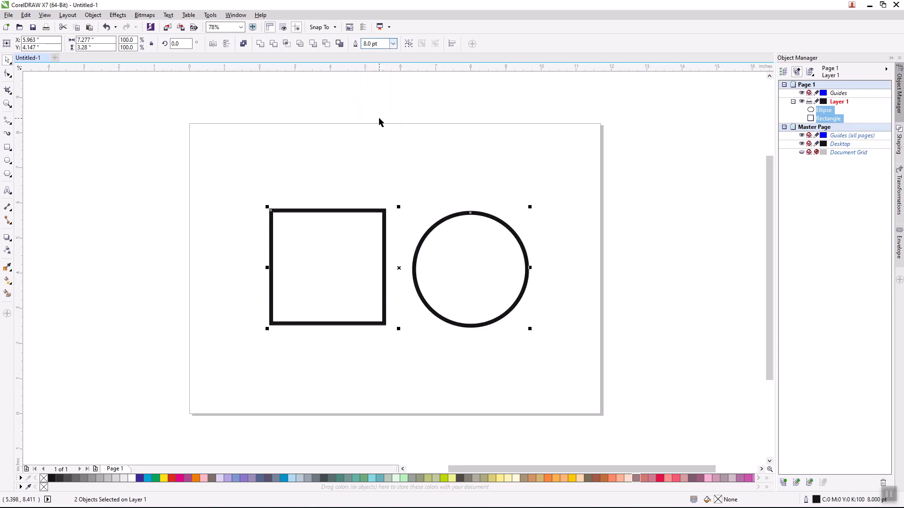
pyautogui.click(457, 148)
pyautogui.moveTo(236, 191); pyautogui.dragTo(569, 220)
pyautogui.click(569, 220)
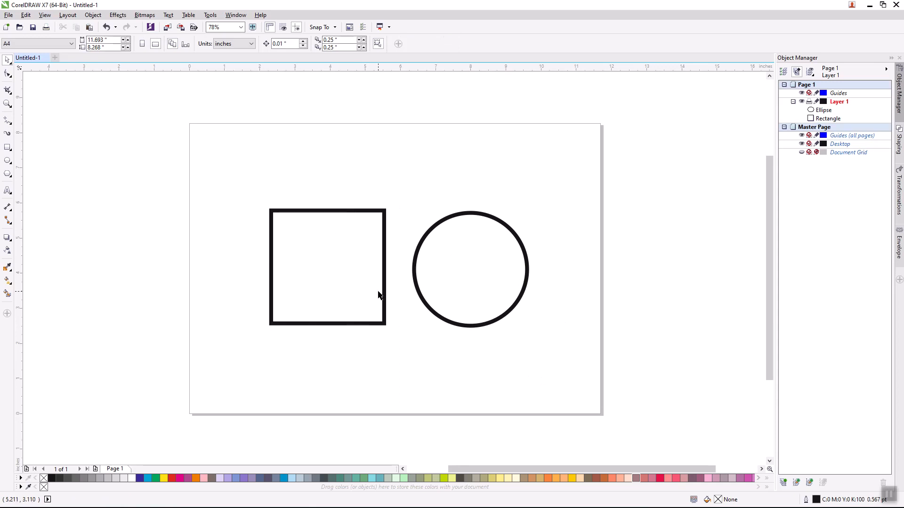
pyautogui.moveTo(236, 179); pyautogui.dragTo(585, 400)
pyautogui.click(571, 254)
# Move the circle over the square's upper-right corner, undo the move and deselect it.
pyautogui.moveTo(495, 255); pyautogui.dragTo(408, 204)
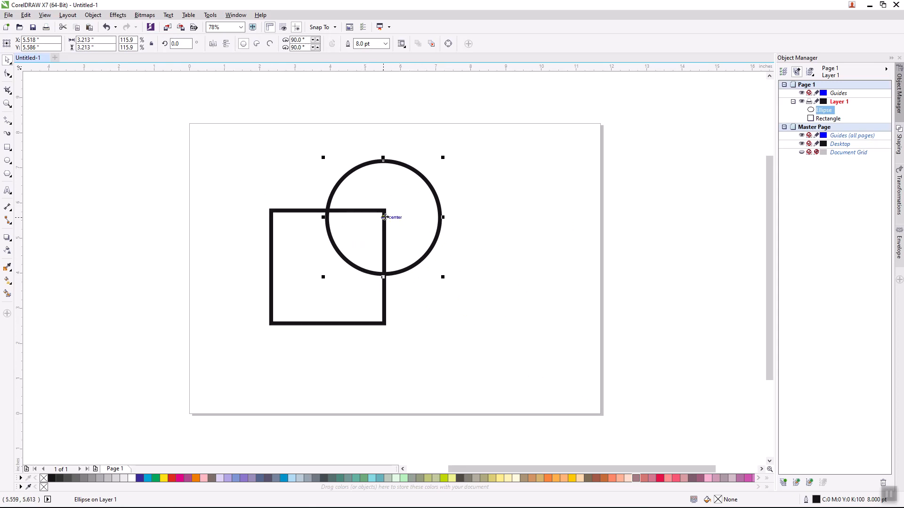
pyautogui.hotkey('ctrl', 'z')
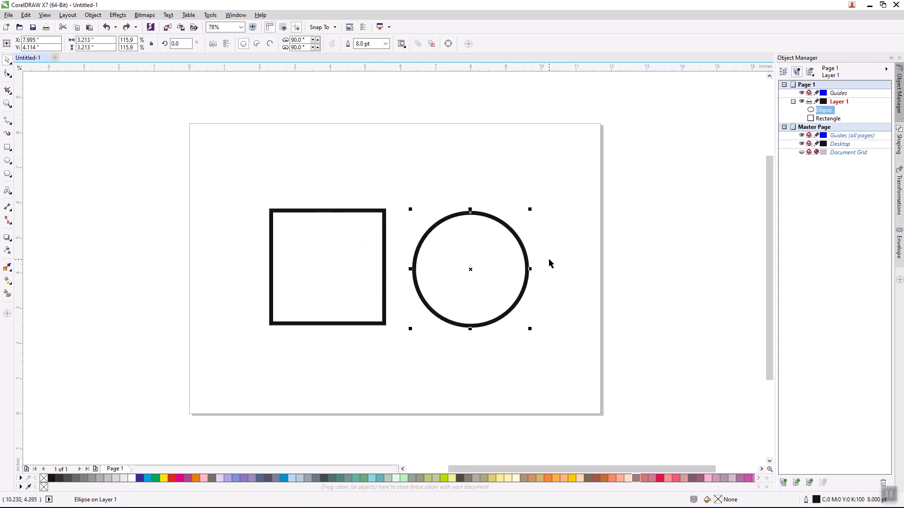
pyautogui.click(549, 258)
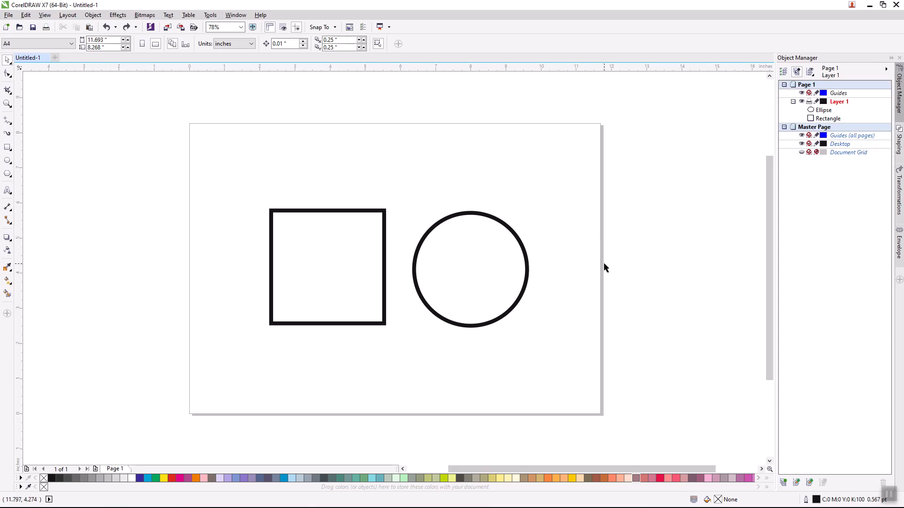
pyautogui.click(385, 312)
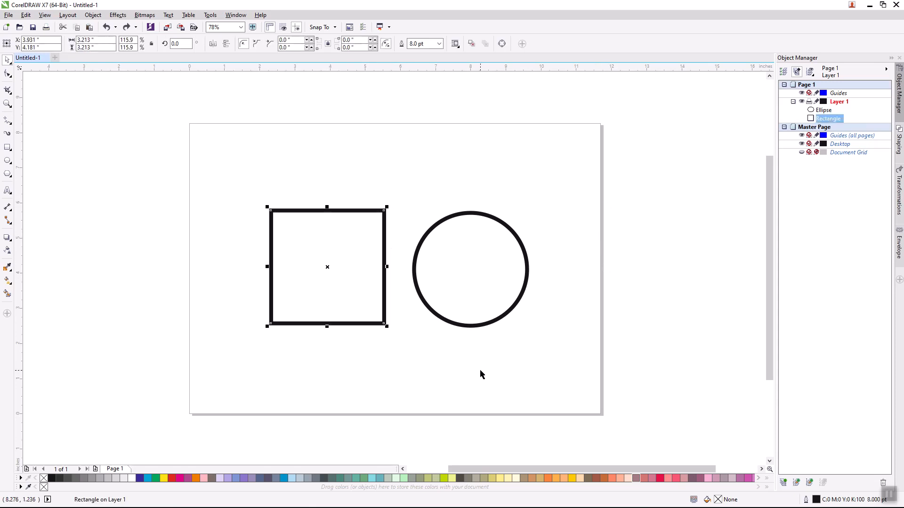
pyautogui.click(485, 276)
pyautogui.click(369, 293)
pyautogui.click(369, 325)
pyautogui.click(439, 44)
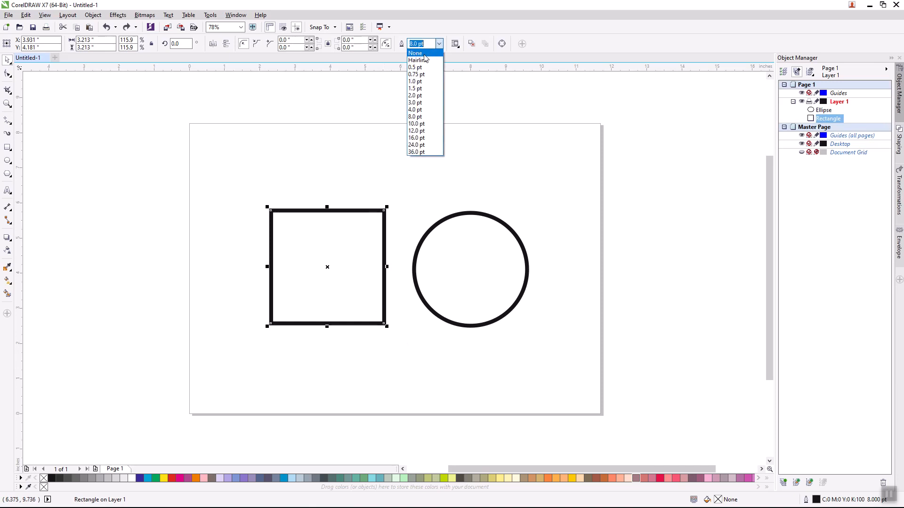
pyautogui.click(431, 23)
pyautogui.click(600, 199)
# Color the square's outline red (M100 Y100) and the circle's outline cyan (C100).
pyautogui.click(342, 282)
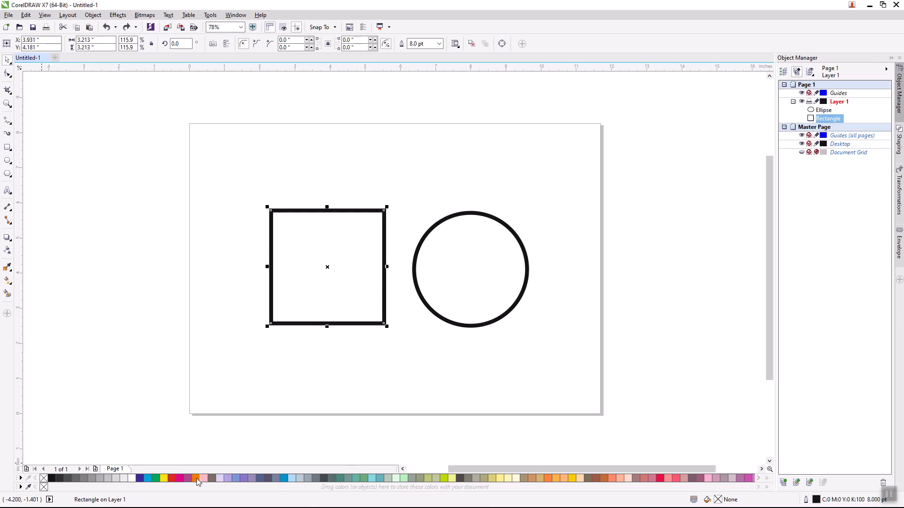
pyautogui.rightClick(172, 479)
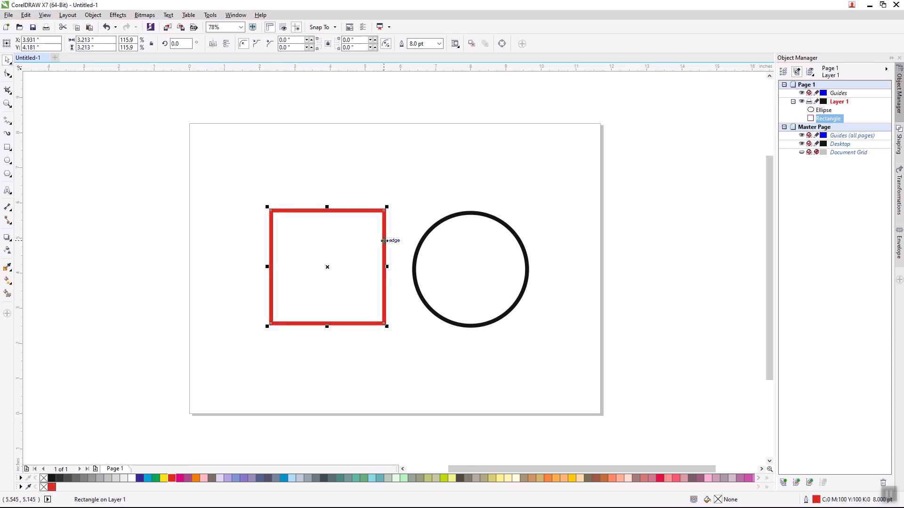
pyautogui.moveTo(401, 168); pyautogui.dragTo(549, 345)
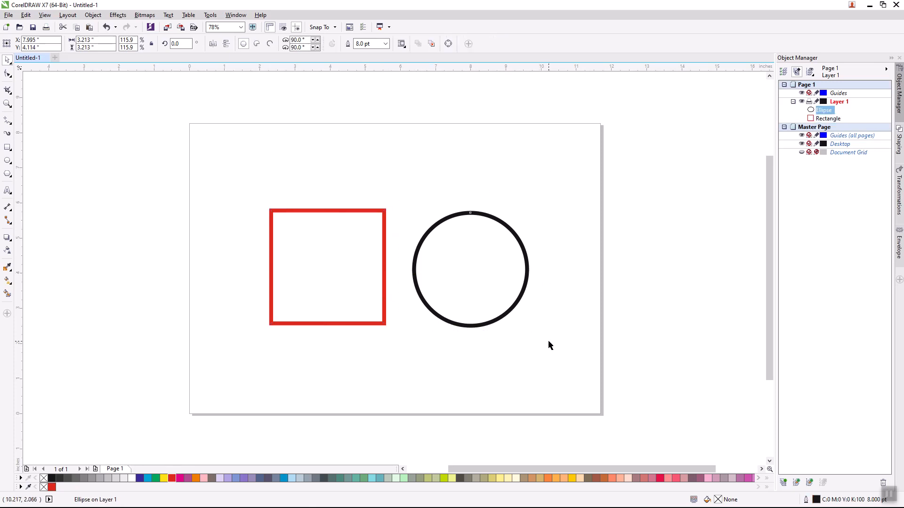
pyautogui.rightClick(148, 479)
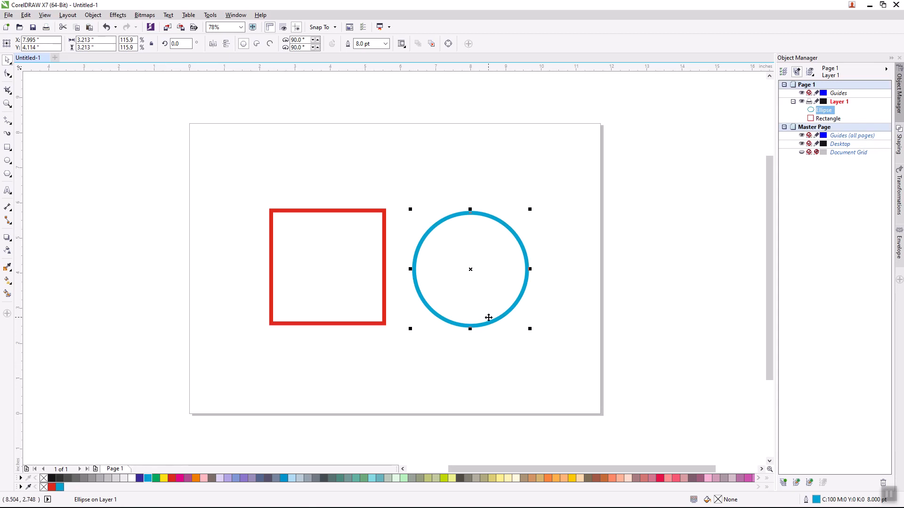
# Move the circle over the square's upper-right corner, place it back beside the square and deselect it.
pyautogui.click(501, 264)
pyautogui.moveTo(499, 264); pyautogui.dragTo(378, 197)
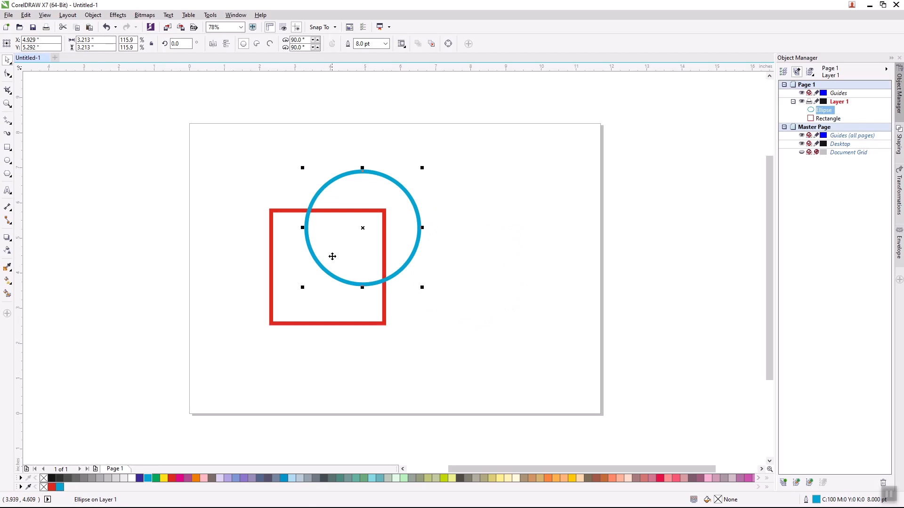
pyautogui.moveTo(367, 227); pyautogui.dragTo(471, 271)
pyautogui.click(553, 295)
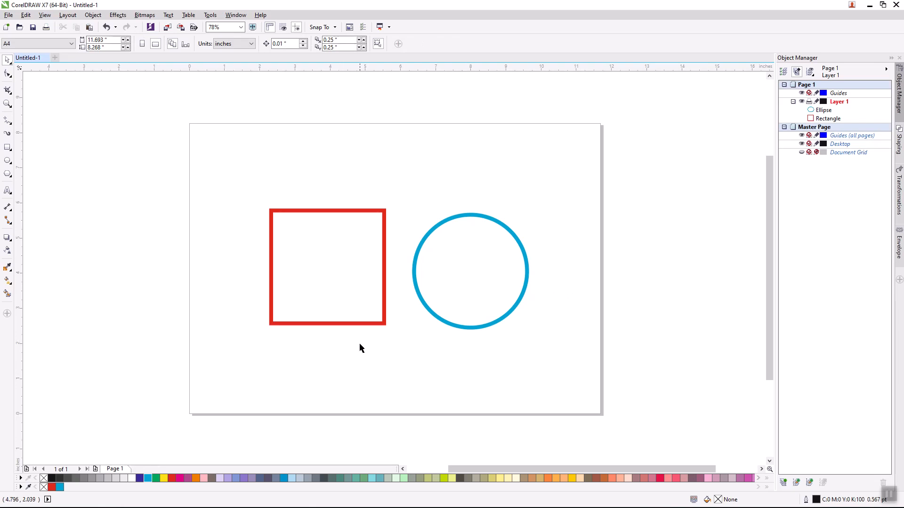
# Check the selection of the square alone and of the square and circle together.
pyautogui.click(305, 250)
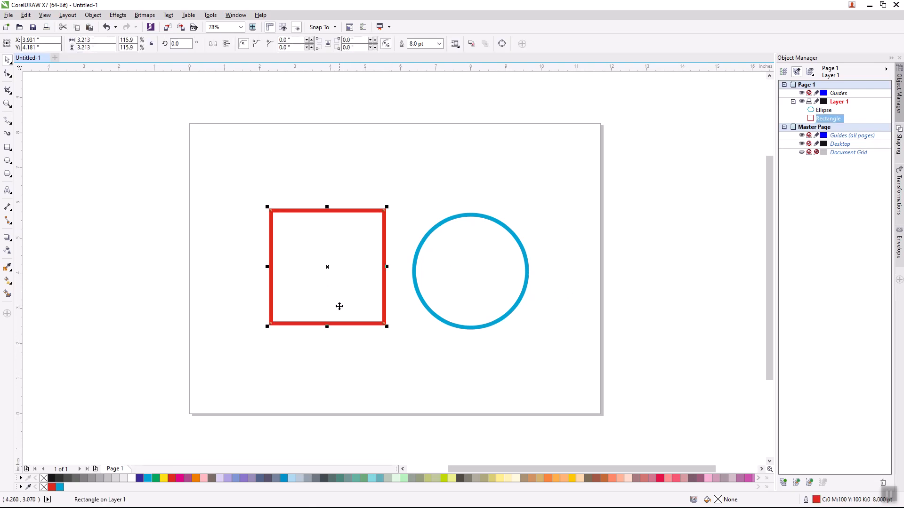
pyautogui.moveTo(236, 182); pyautogui.dragTo(576, 371)
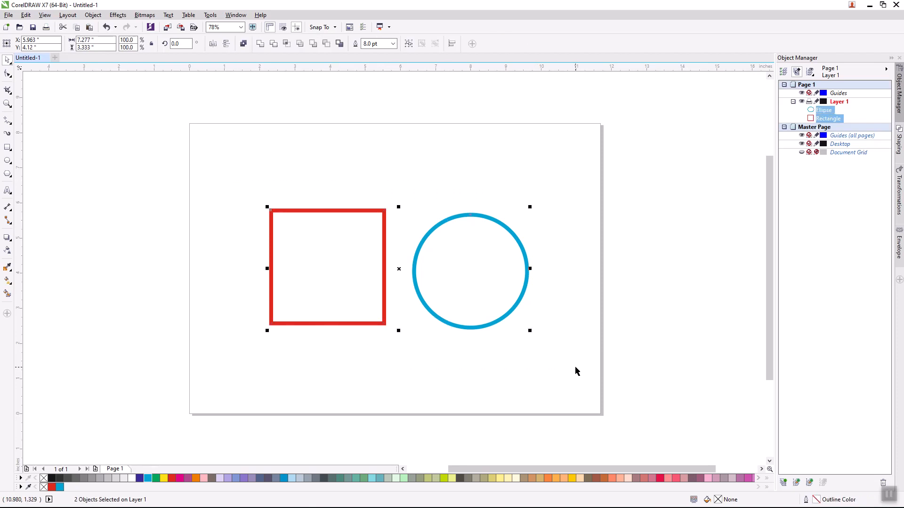
pyautogui.click(544, 331)
pyautogui.moveTo(236, 192); pyautogui.dragTo(566, 349)
# Fill the square with yellow (Y100) and the circle with magenta (M100), leaving nothing selected.
pyautogui.click(324, 238)
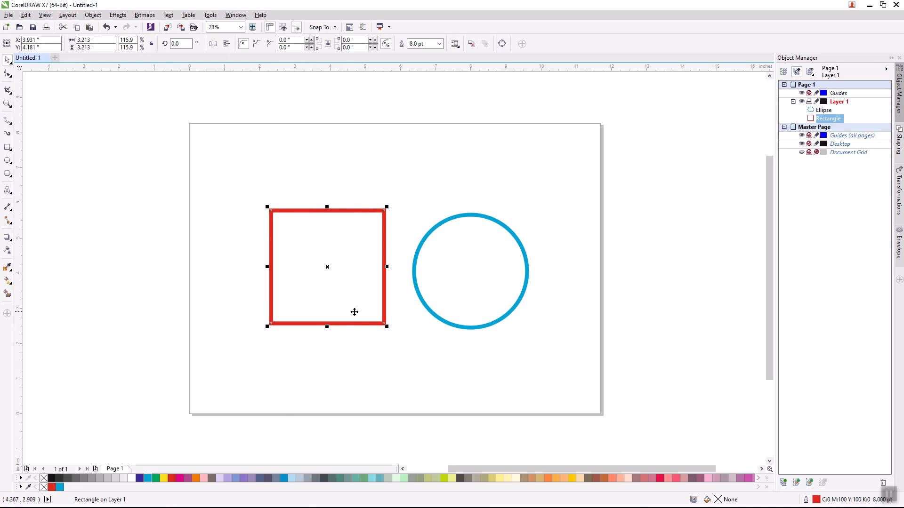
pyautogui.click(164, 479)
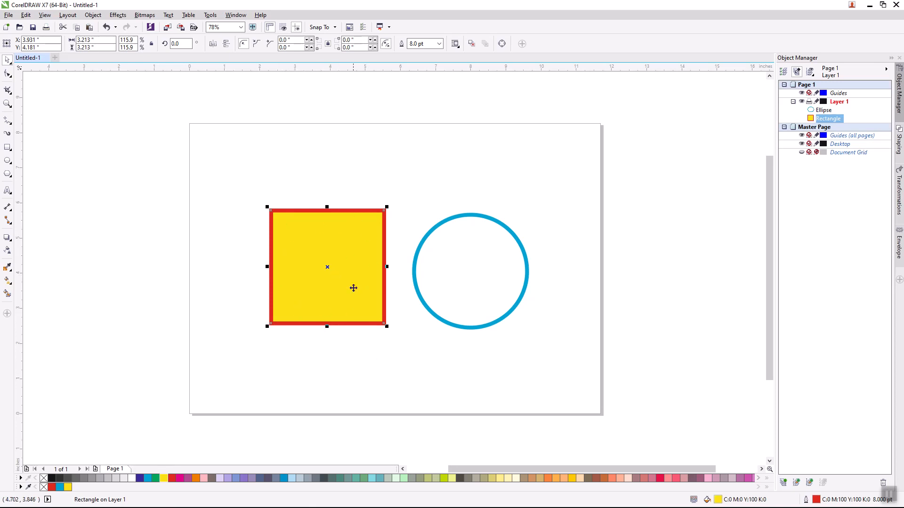
pyautogui.click(496, 271)
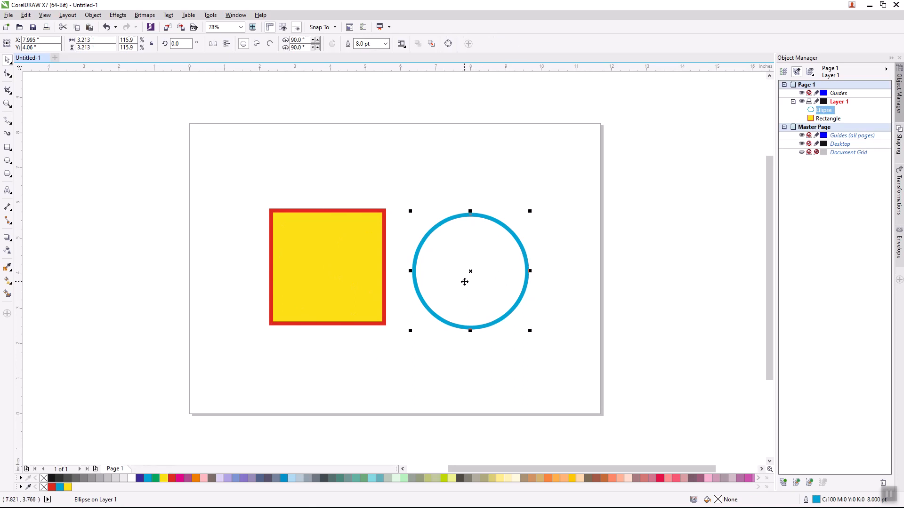
pyautogui.click(179, 478)
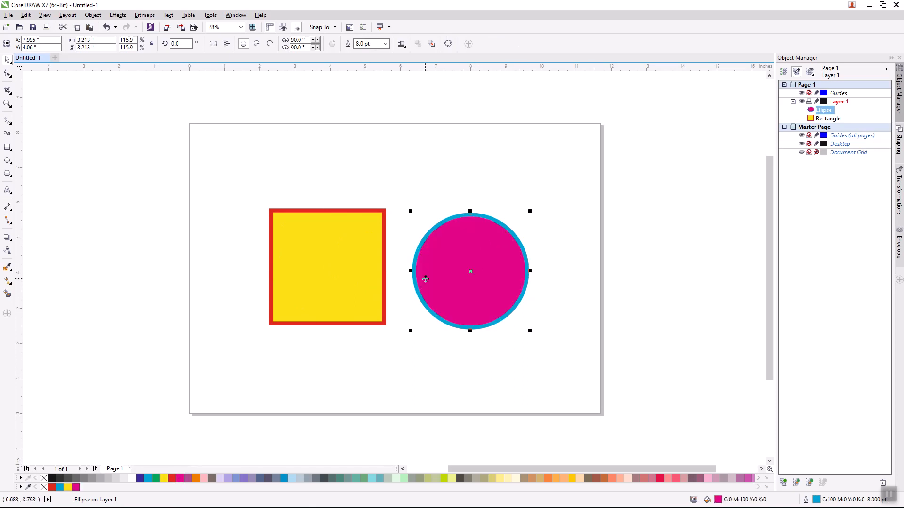
pyautogui.click(580, 250)
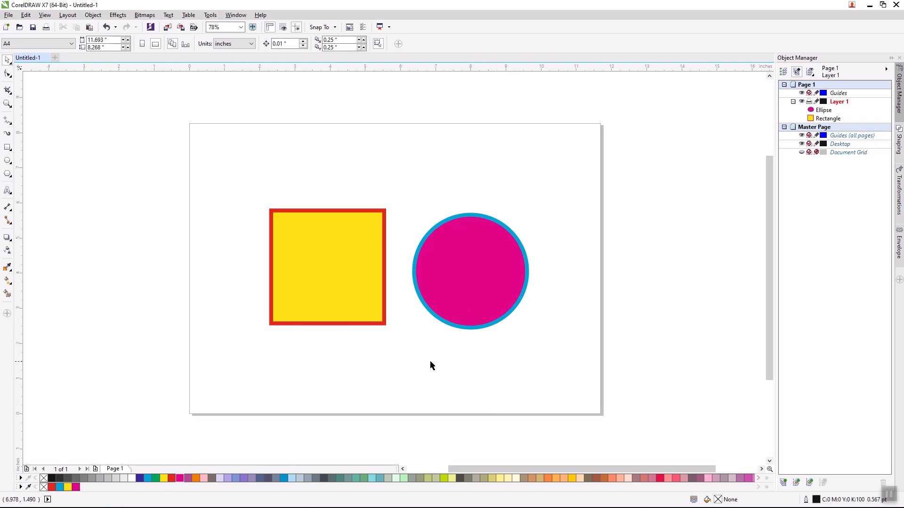
pyautogui.click(218, 478)
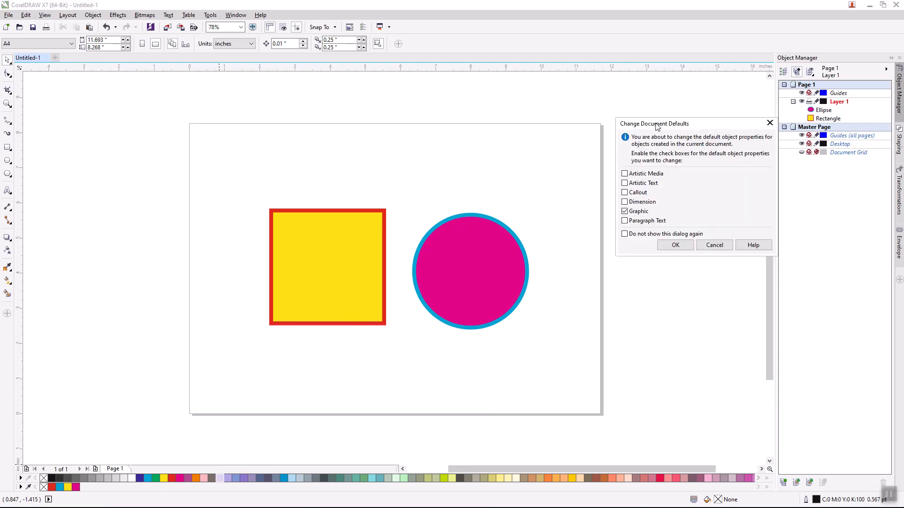
pyautogui.moveTo(658, 125); pyautogui.dragTo(591, 109)
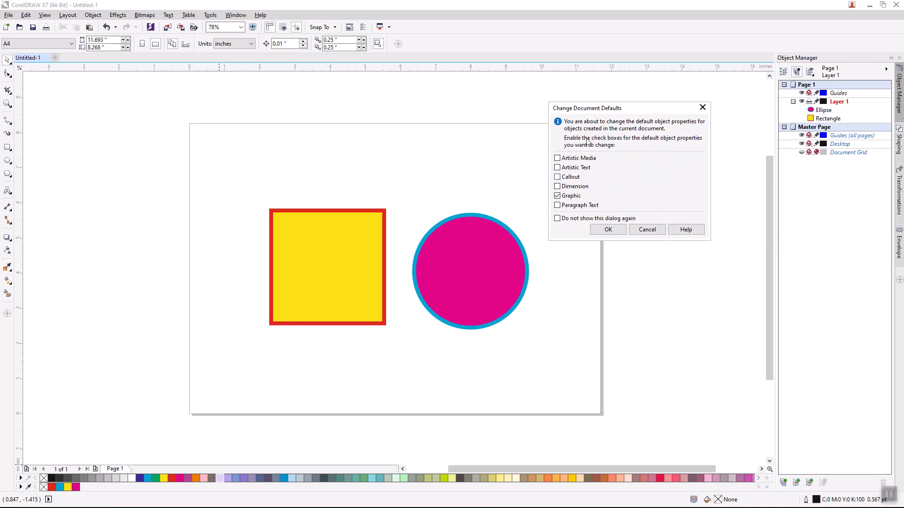
pyautogui.click(655, 231)
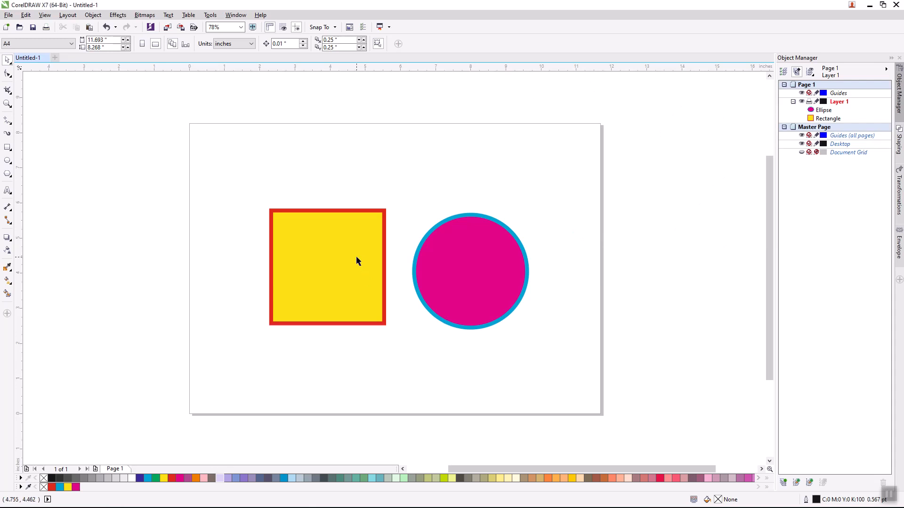
# Check the fill and outline of the square and the circle individually, and clear the selection.
pyautogui.click(356, 257)
pyautogui.click(477, 277)
pyautogui.click(661, 275)
# Remove the square's outline by setting its outline width to None, and deselect it.
pyautogui.click(311, 249)
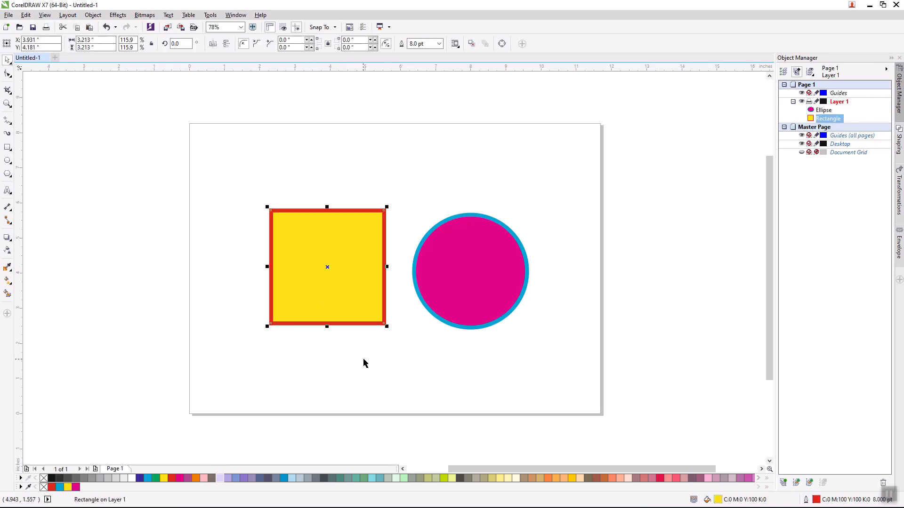
pyautogui.click(439, 43)
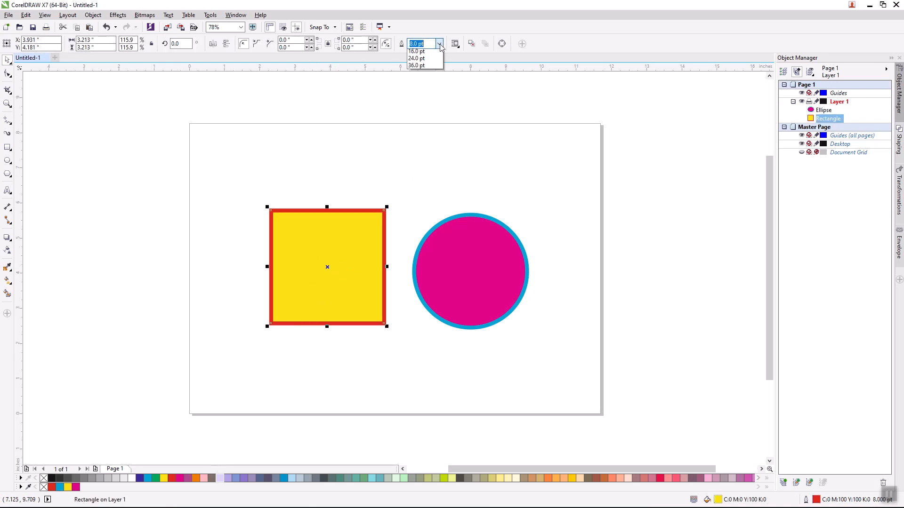
pyautogui.click(415, 53)
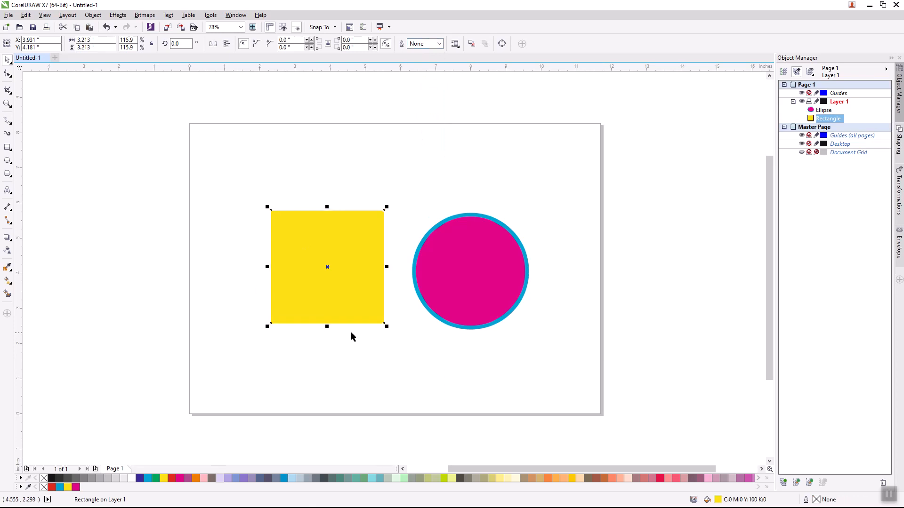
pyautogui.click(347, 155)
# Set the circle's outline to no color, reselect the circle to check its outline width, and deselect it.
pyautogui.click(498, 267)
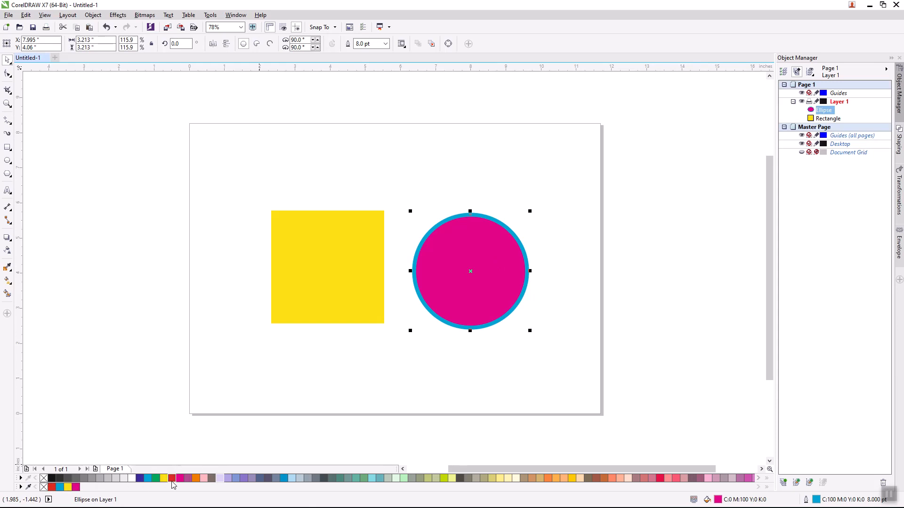
pyautogui.rightClick(44, 479)
pyautogui.click(555, 328)
pyautogui.click(500, 274)
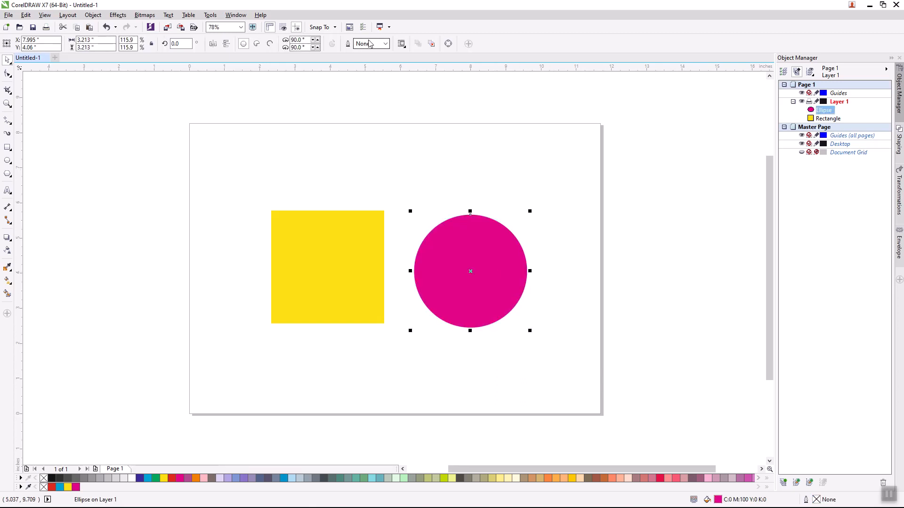
pyautogui.click(513, 188)
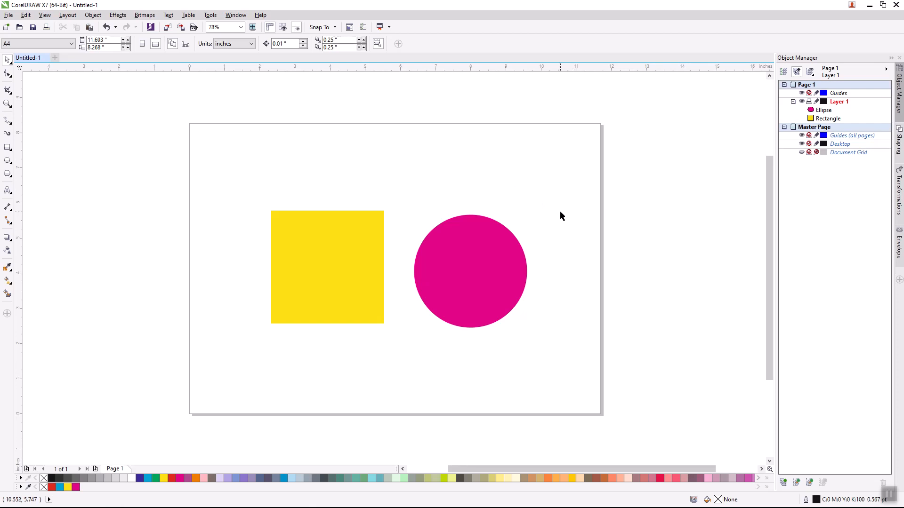
# Select both shapes, undo the outline removal on the circle and the square, and clear the selection.
pyautogui.moveTo(238, 191); pyautogui.dragTo(553, 360)
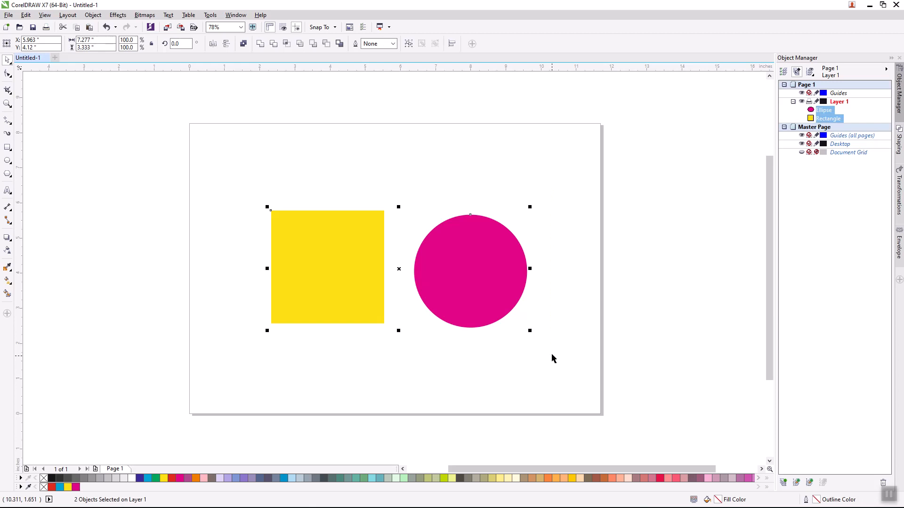
pyautogui.hotkey('ctrl', 'z')
pyautogui.hotkey('ctrl', 'z')
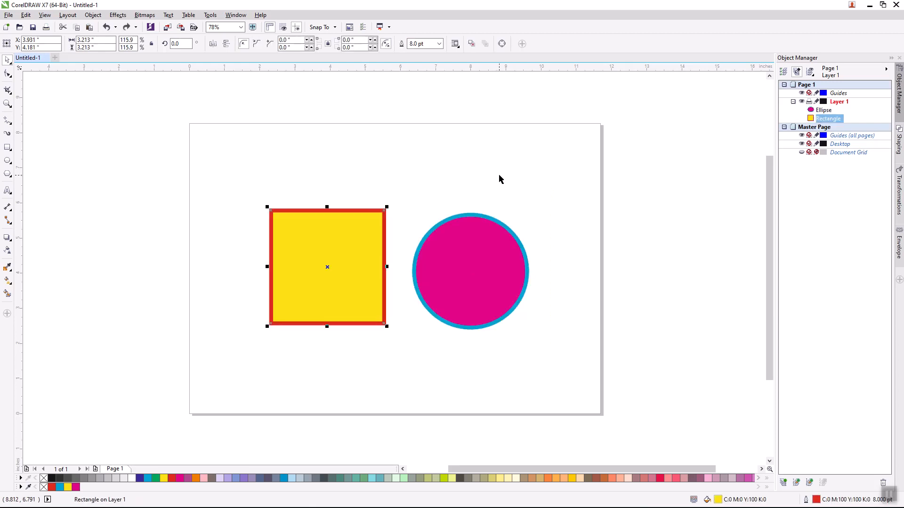
pyautogui.click(499, 179)
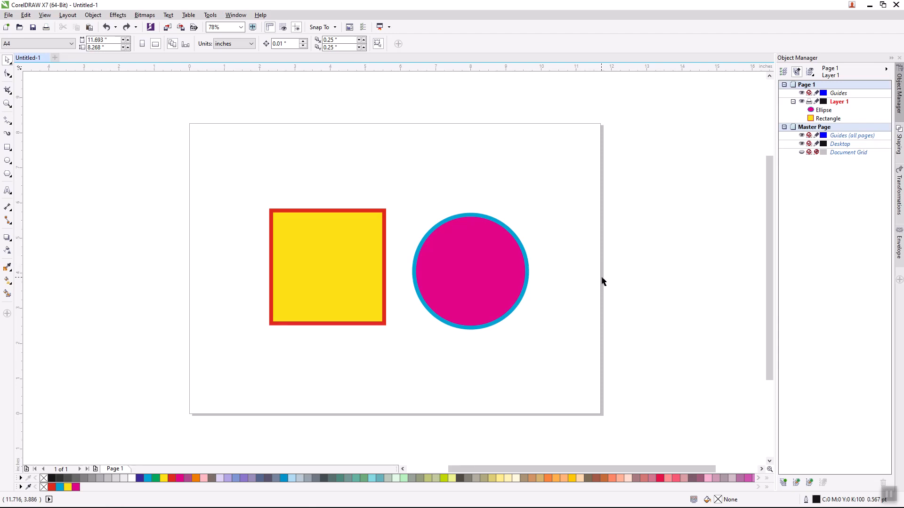
# Move the circle over the square's upper-right corner and remove the circle's fill.
pyautogui.moveTo(494, 262); pyautogui.dragTo(396, 218)
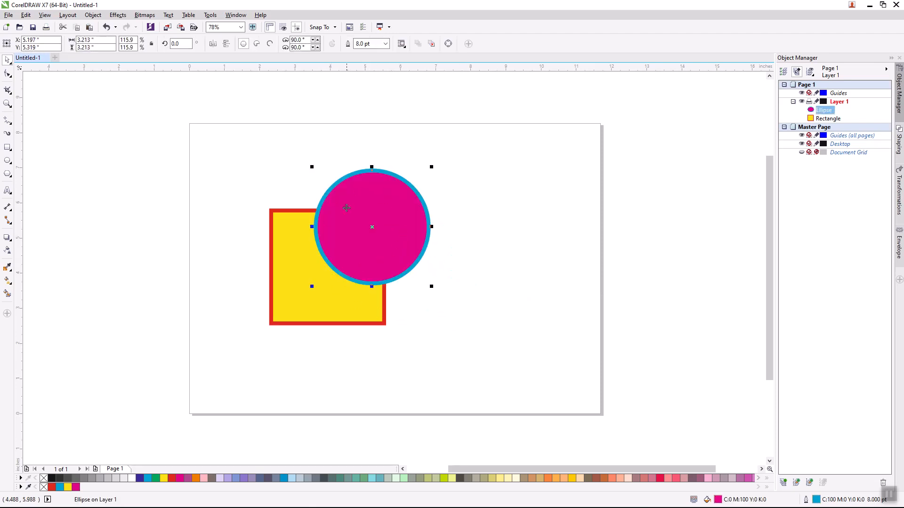
pyautogui.click(484, 264)
pyautogui.click(382, 215)
pyautogui.click(485, 257)
pyautogui.click(422, 214)
pyautogui.click(43, 479)
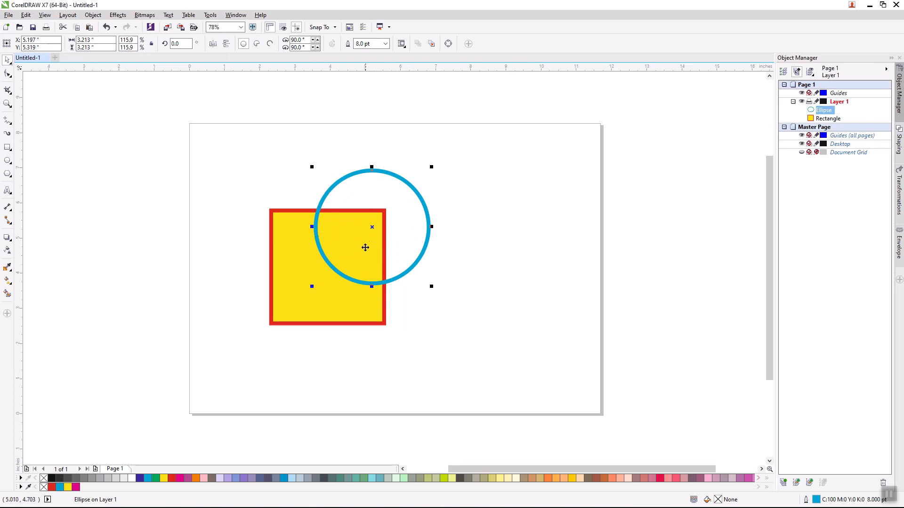
# Move the circle back beside the square, centered at about X 7.7 and Y 4.11 inches, and select both shapes together.
pyautogui.moveTo(371, 228); pyautogui.dragTo(460, 270)
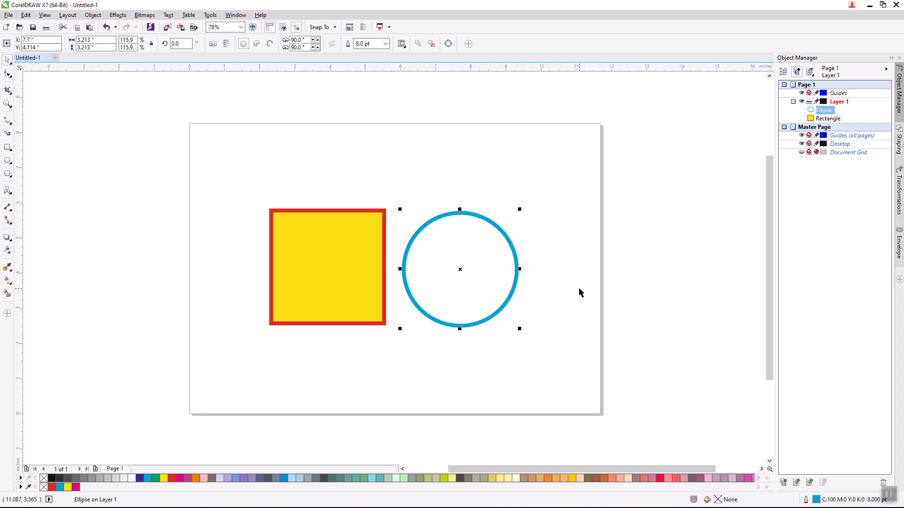
pyautogui.press('Escape')
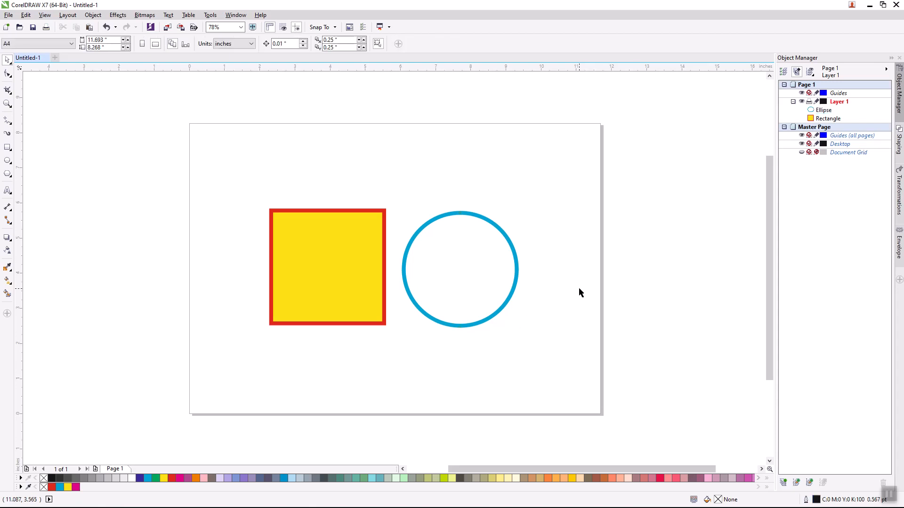
pyautogui.moveTo(241, 188); pyautogui.dragTo(545, 368)
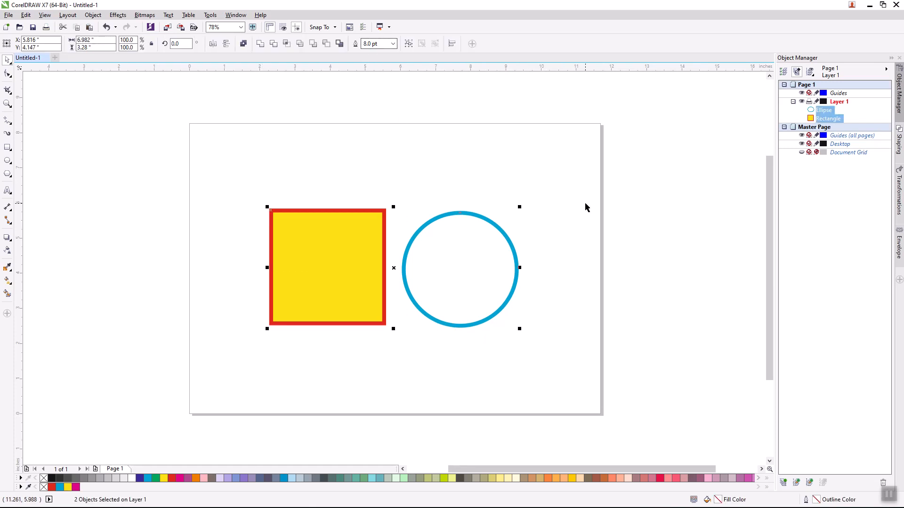